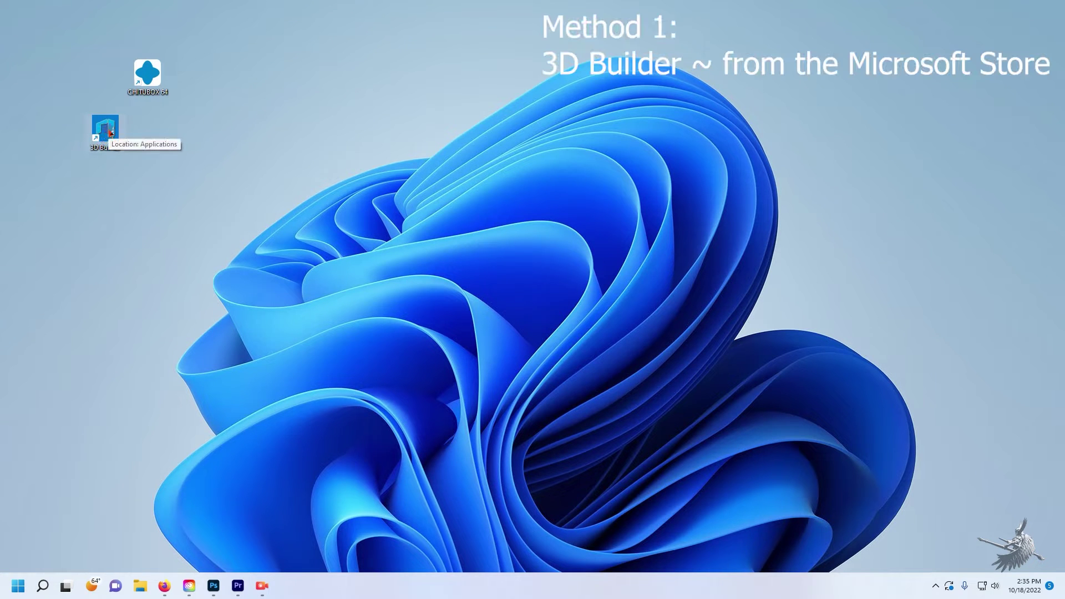
Select the 3D Builder desktop shortcut and bring up the Windows Start menu.
{"action": "left_click", "coordinate": [105, 158]}
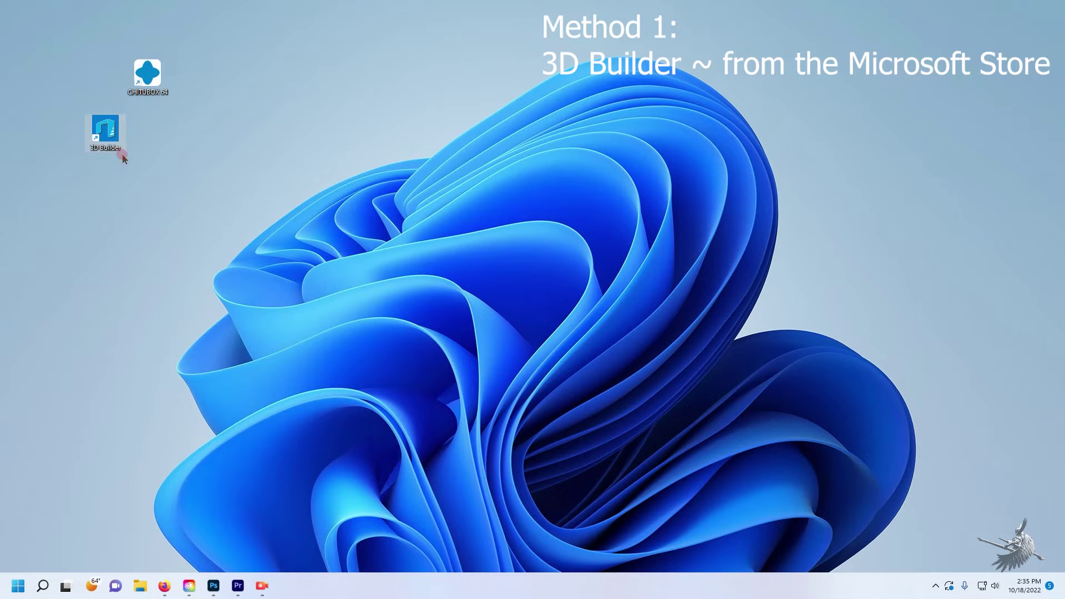
{"action": "left_click", "coordinate": [25, 592]}
Launch 3D Builder, start a New scene, and tilt the view onto the empty build plate.
{"action": "left_click", "coordinate": [210, 341]}
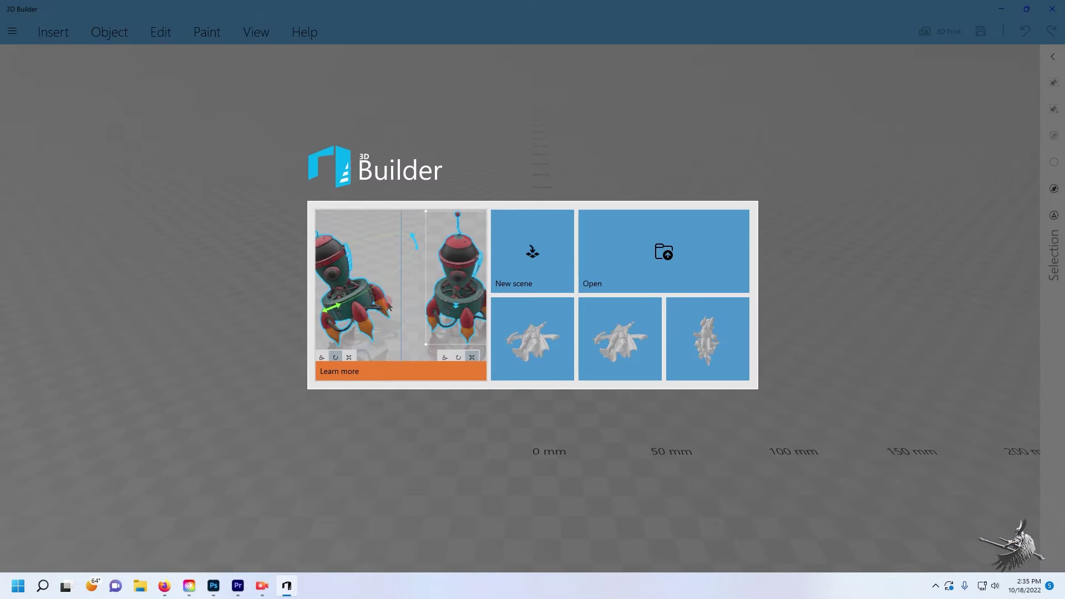
{"action": "left_click", "coordinate": [531, 266]}
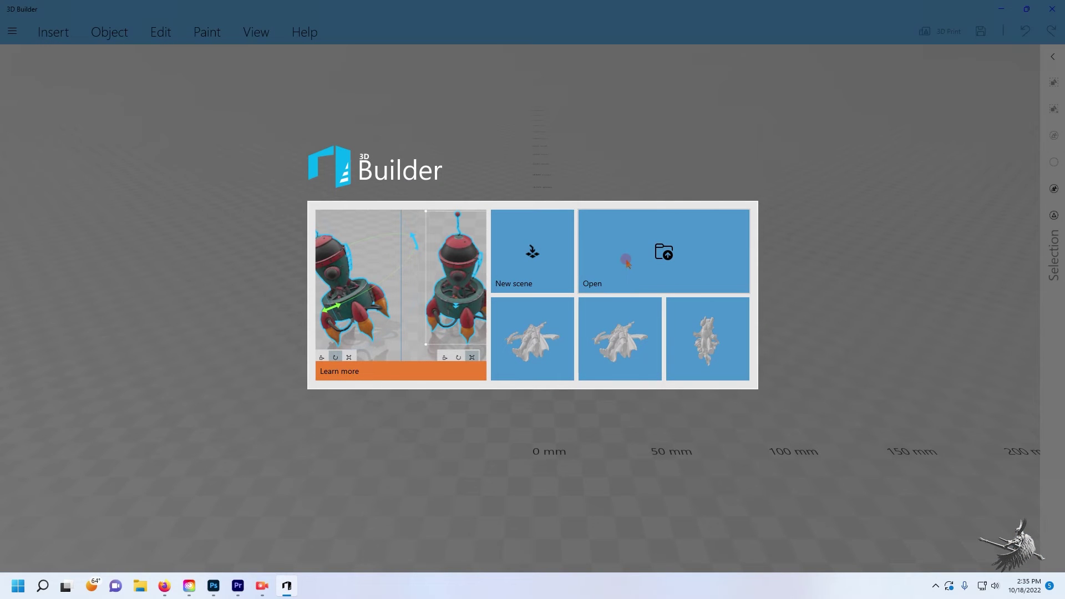
{"action": "left_click", "coordinate": [534, 257]}
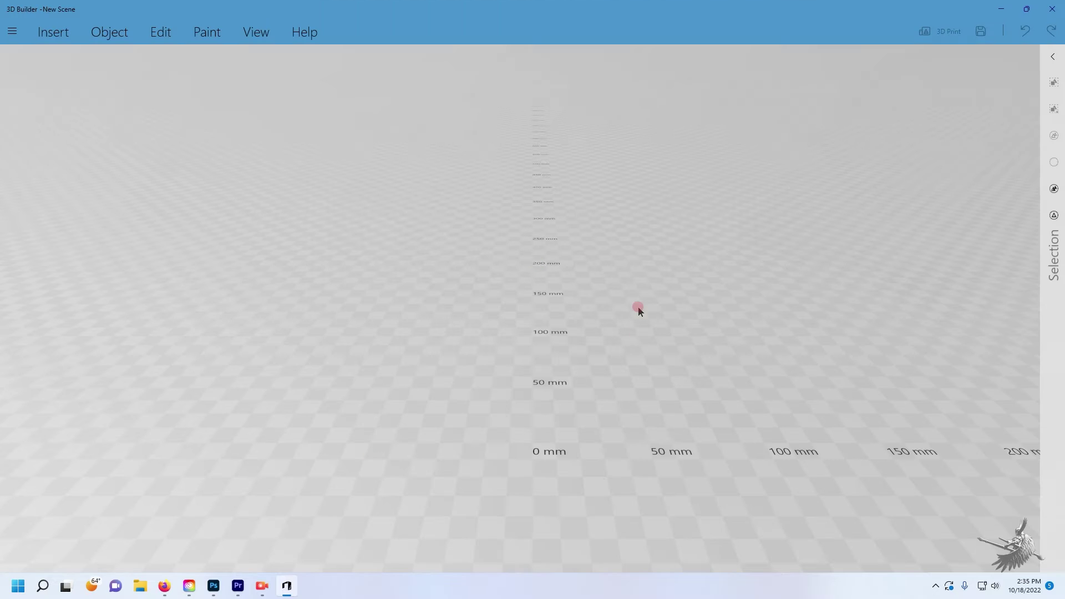
{"action": "left_click_drag", "start_coordinate": [651, 405], "coordinate": [423, 368]}
Load the _Hansel-POSED model file via Insert > Load object, import it in mm, and select it.
{"action": "left_click", "coordinate": [56, 31]}
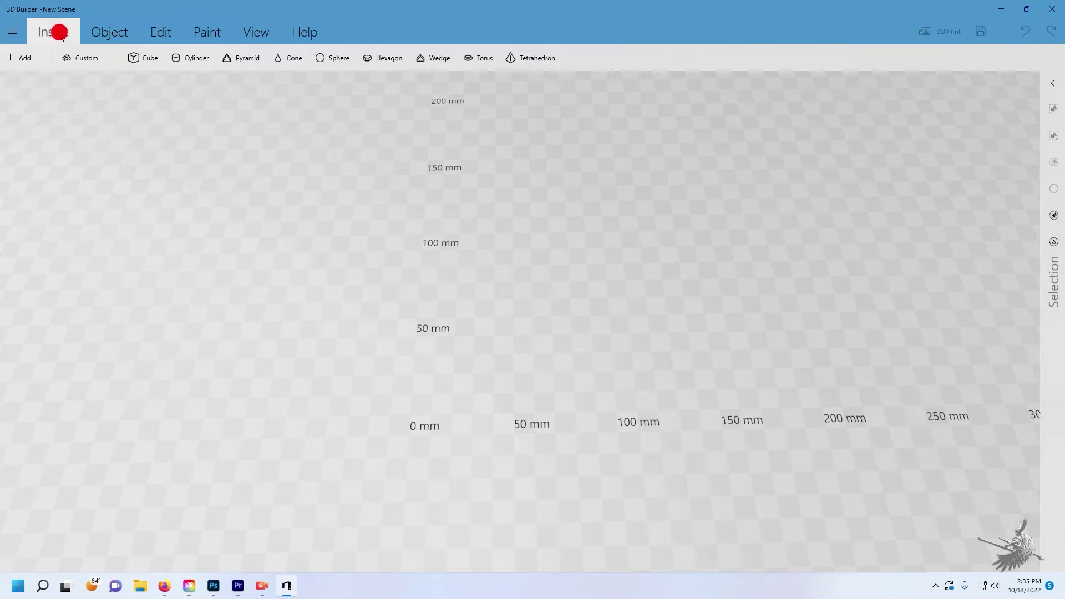
{"action": "left_click", "coordinate": [20, 58]}
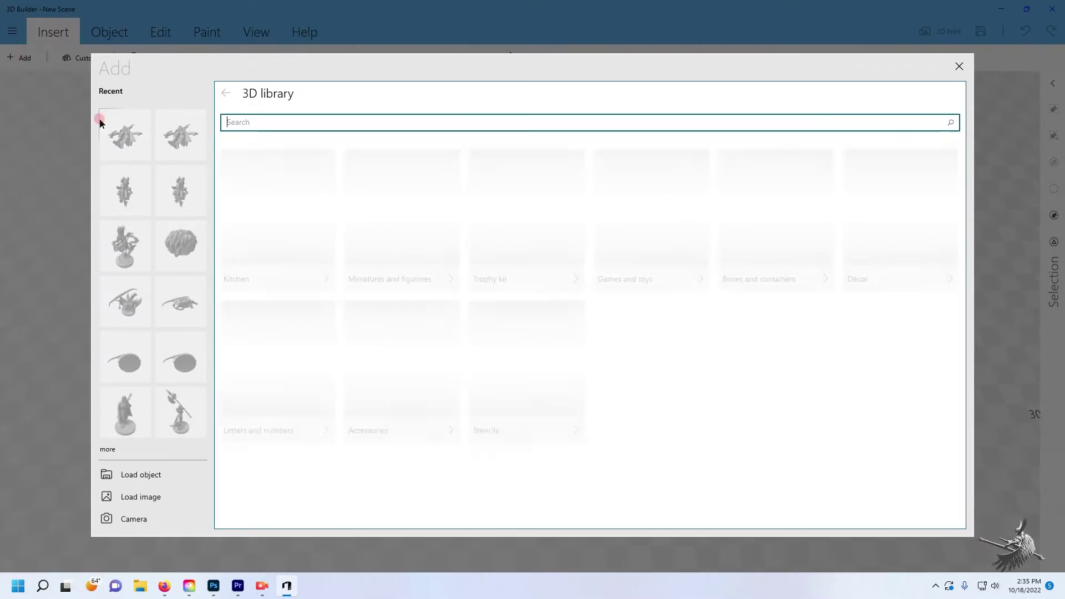
{"action": "left_click", "coordinate": [150, 477]}
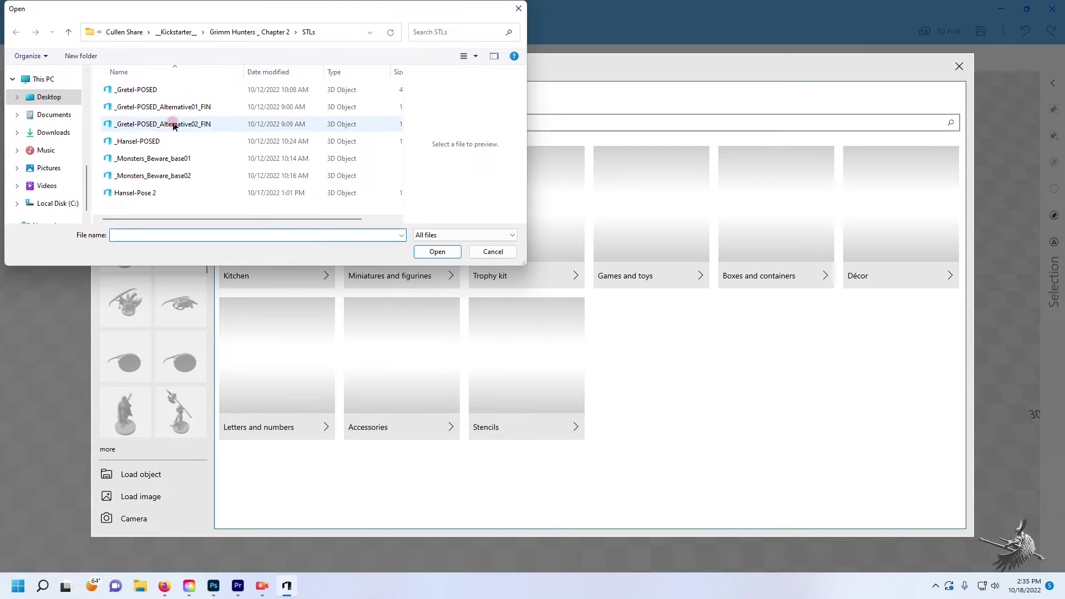
{"action": "left_click", "coordinate": [173, 145]}
{"action": "left_click", "coordinate": [432, 250]}
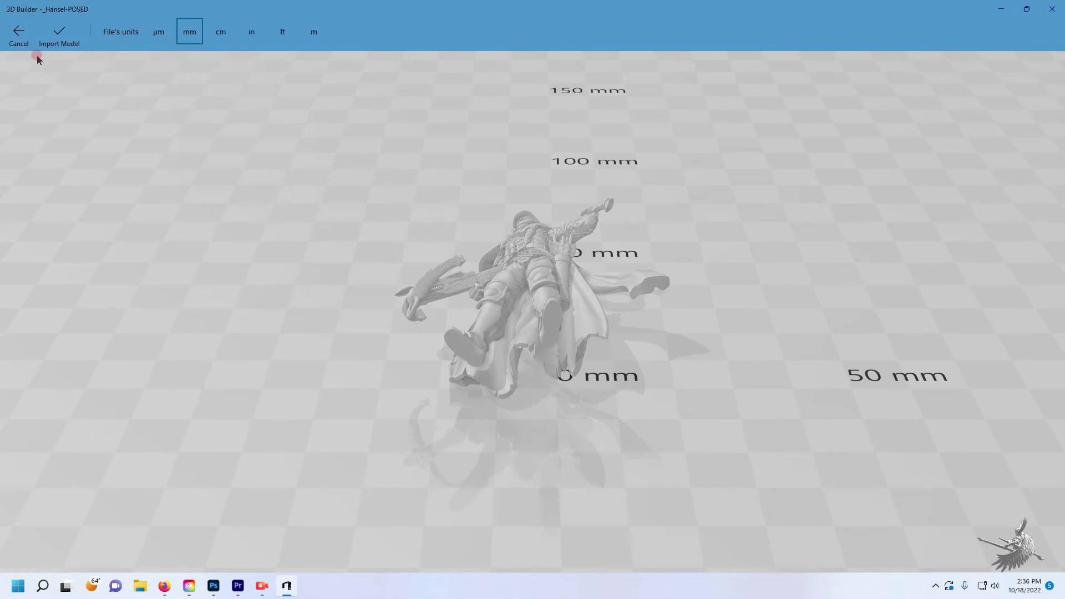
{"action": "left_click", "coordinate": [60, 33]}
{"action": "right_click_drag", "start_coordinate": [699, 293], "coordinate": [704, 483]}
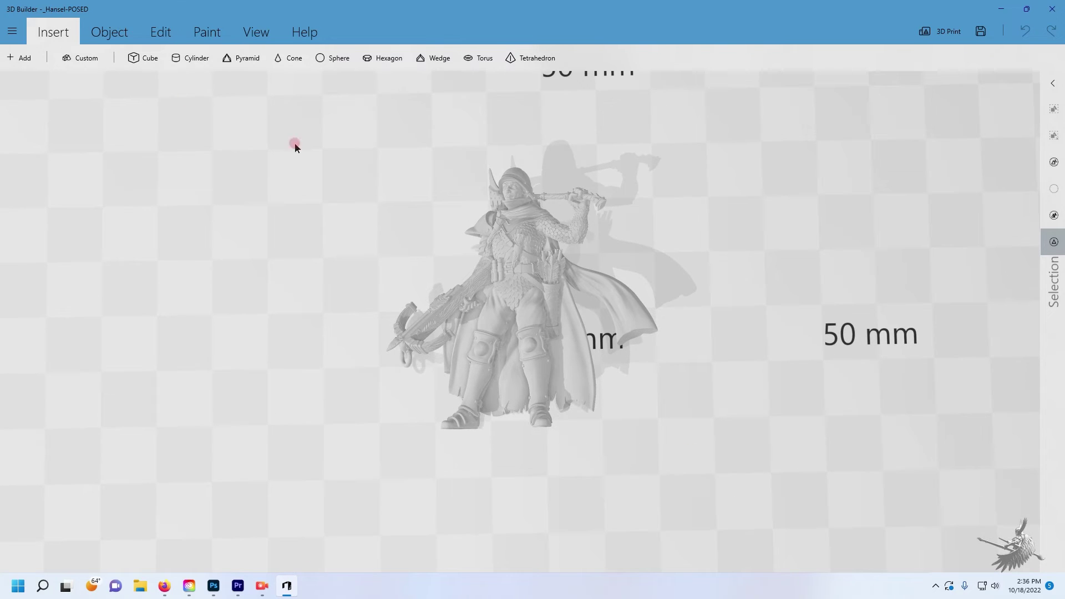
{"action": "left_click", "coordinate": [527, 299]}
Move the Hansel figure right and further back on the build plate.
{"action": "left_click", "coordinate": [495, 541]}
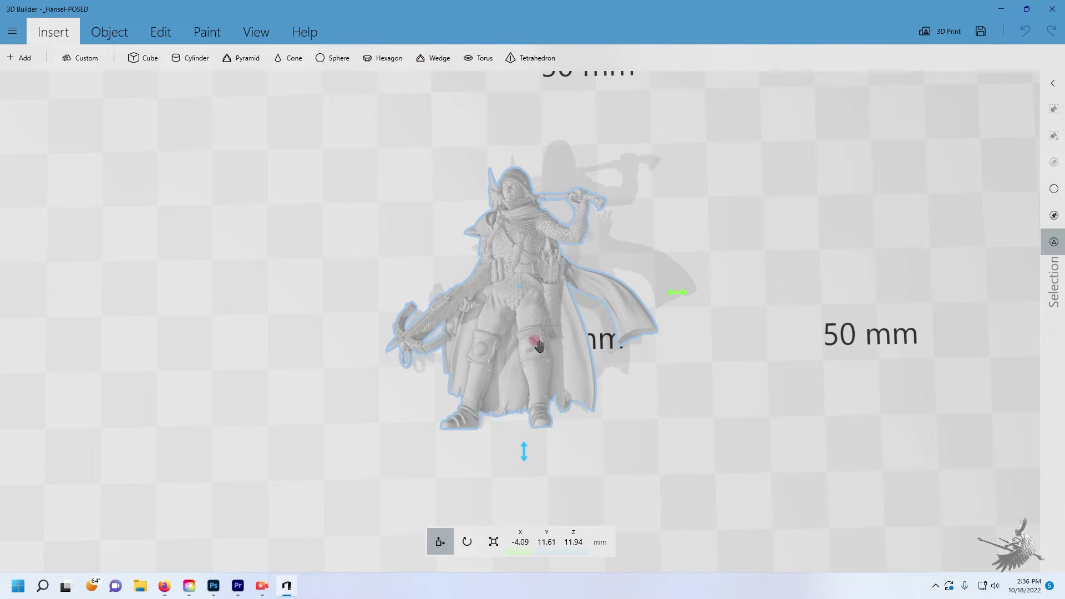
{"action": "left_click_drag", "start_coordinate": [675, 293], "coordinate": [766, 288]}
{"action": "left_click_drag", "start_coordinate": [609, 449], "coordinate": [611, 366]}
{"action": "left_click", "coordinate": [680, 368]}
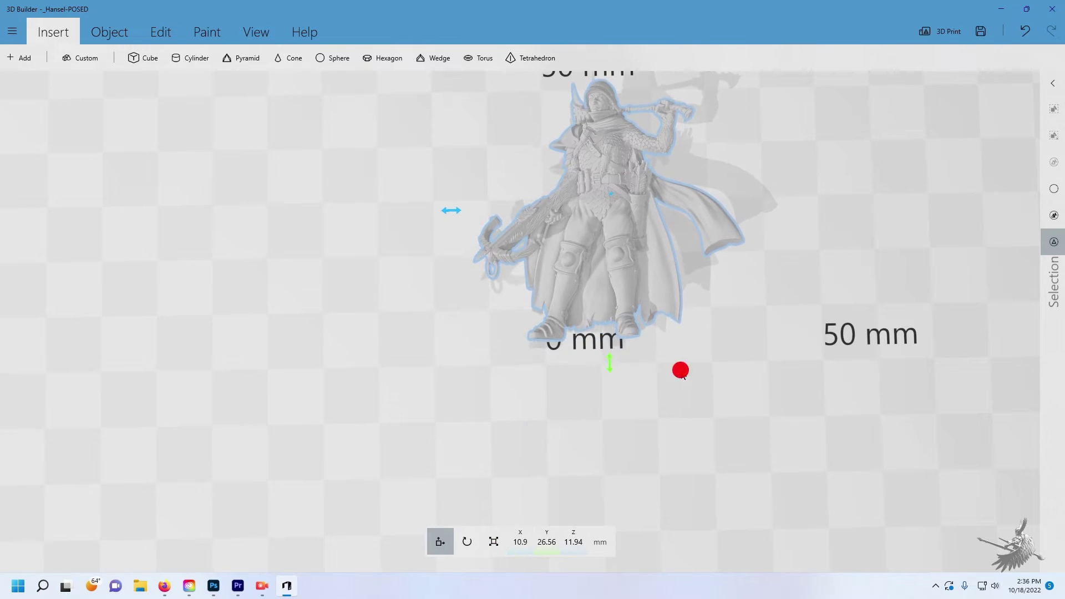
{"action": "right_click_drag", "start_coordinate": [761, 342], "coordinate": [617, 438]}
{"action": "left_click_drag", "start_coordinate": [617, 438], "coordinate": [613, 446]}
{"action": "right_click_drag", "start_coordinate": [614, 446], "coordinate": [622, 446]}
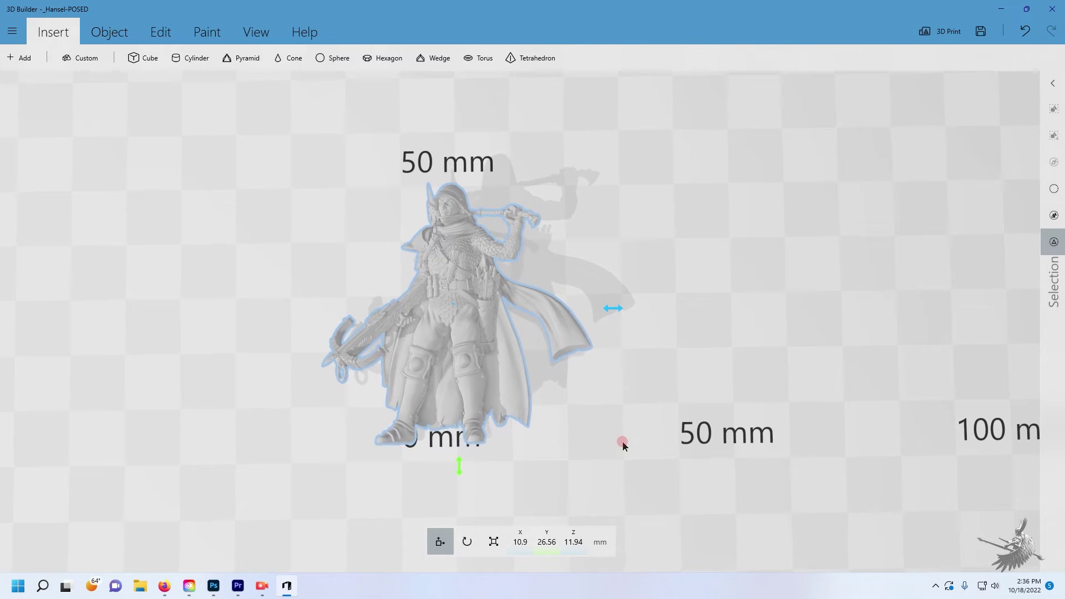
{"action": "left_click_drag", "start_coordinate": [622, 442], "coordinate": [620, 440]}
{"action": "right_click_drag", "start_coordinate": [621, 443], "coordinate": [621, 441]}
Scale the figure with locked proportions to 32 mm in Y, about 32.03 × 32 × 16.65 mm.
{"action": "left_click", "coordinate": [491, 548]}
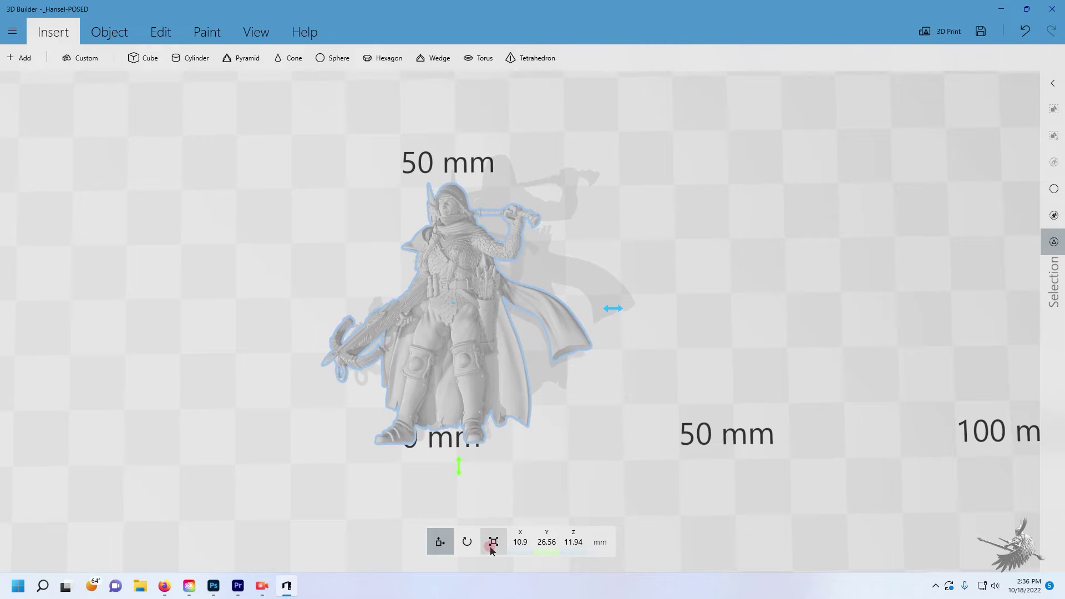
{"action": "left_click", "coordinate": [493, 544]}
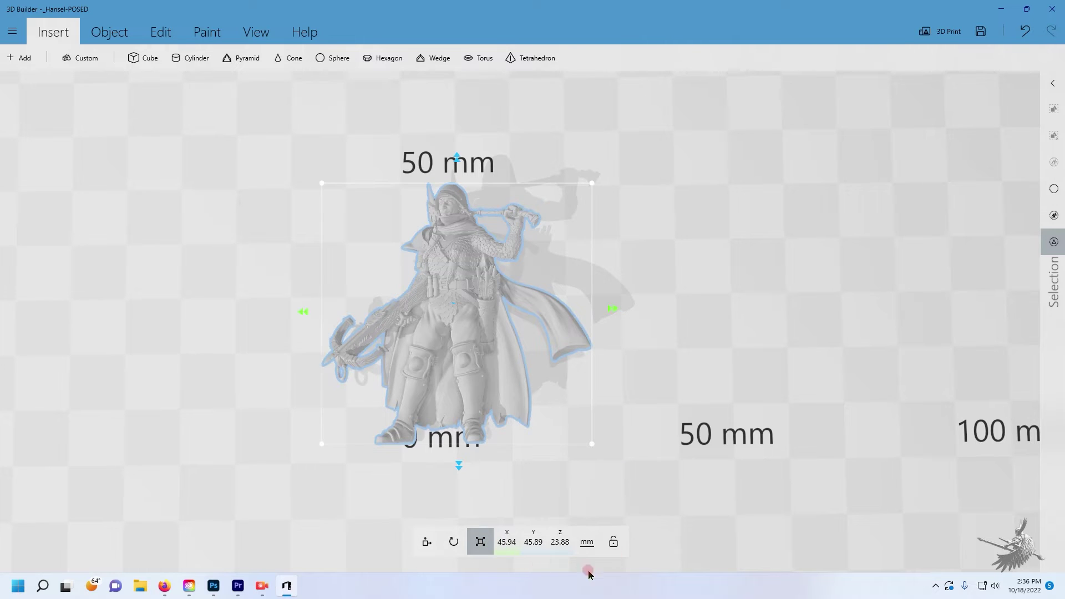
{"action": "left_click", "coordinate": [453, 156]}
{"action": "left_click", "coordinate": [614, 542]}
{"action": "left_click", "coordinate": [533, 540]}
{"action": "left_click", "coordinate": [532, 540]}
{"action": "left_click", "coordinate": [533, 541]}
{"action": "left_click", "coordinate": [452, 506]}
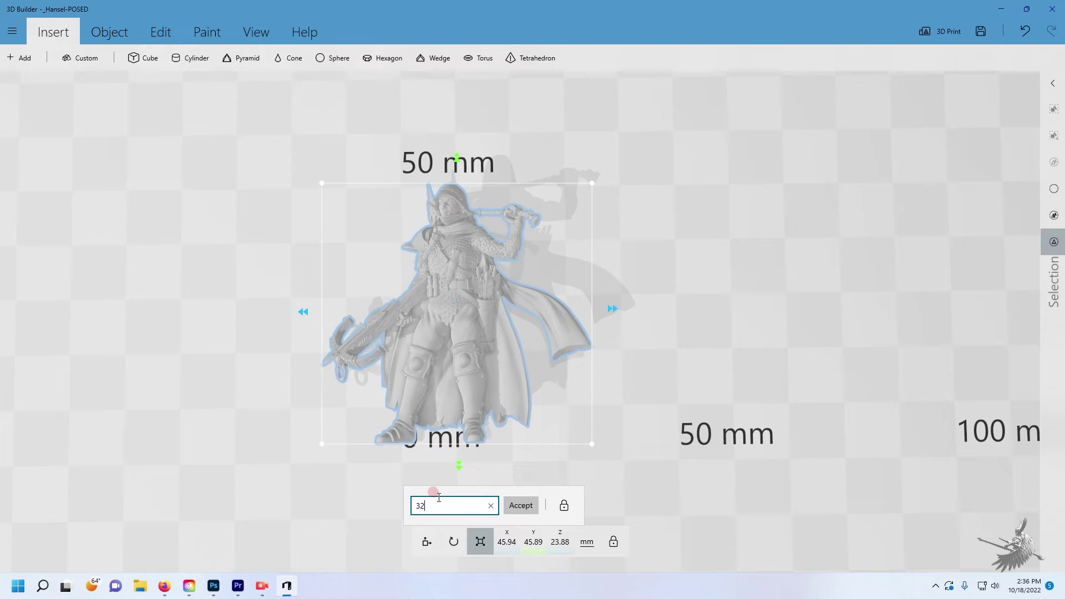
{"action": "type", "text": "32"}
{"action": "left_click", "coordinate": [521, 505]}
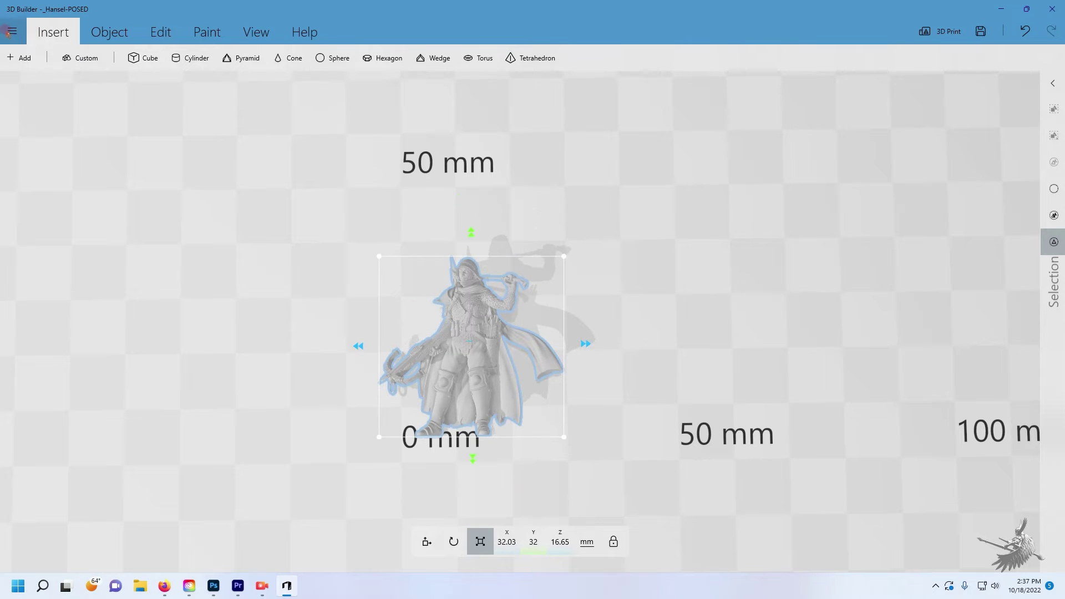
Choose Save As with STL format and set the file name to _Hansel-POSED_32mm.
{"action": "left_click", "coordinate": [11, 32]}
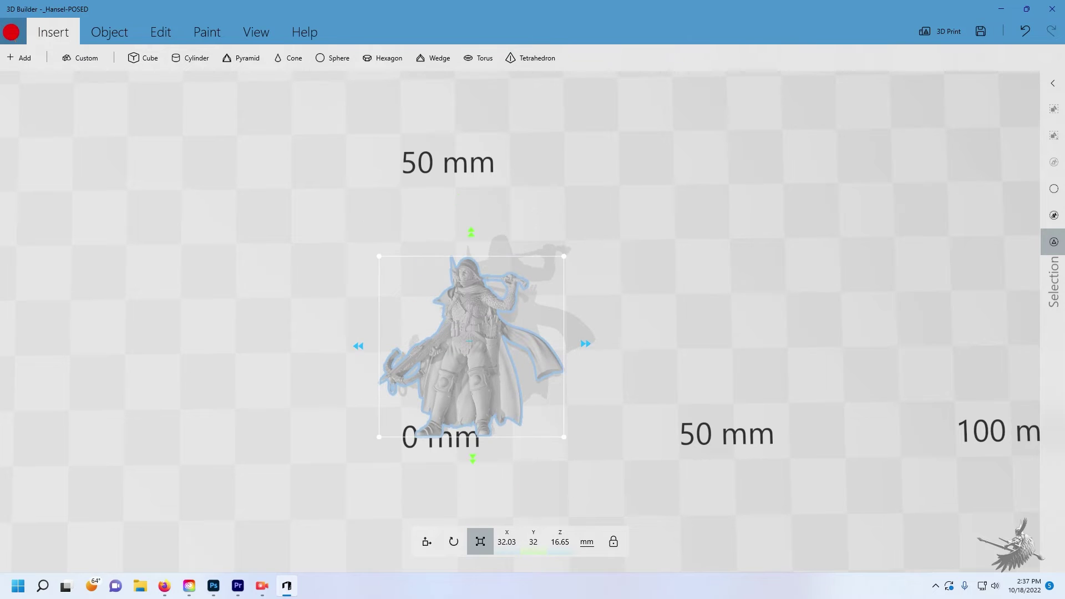
{"action": "left_click", "coordinate": [12, 33]}
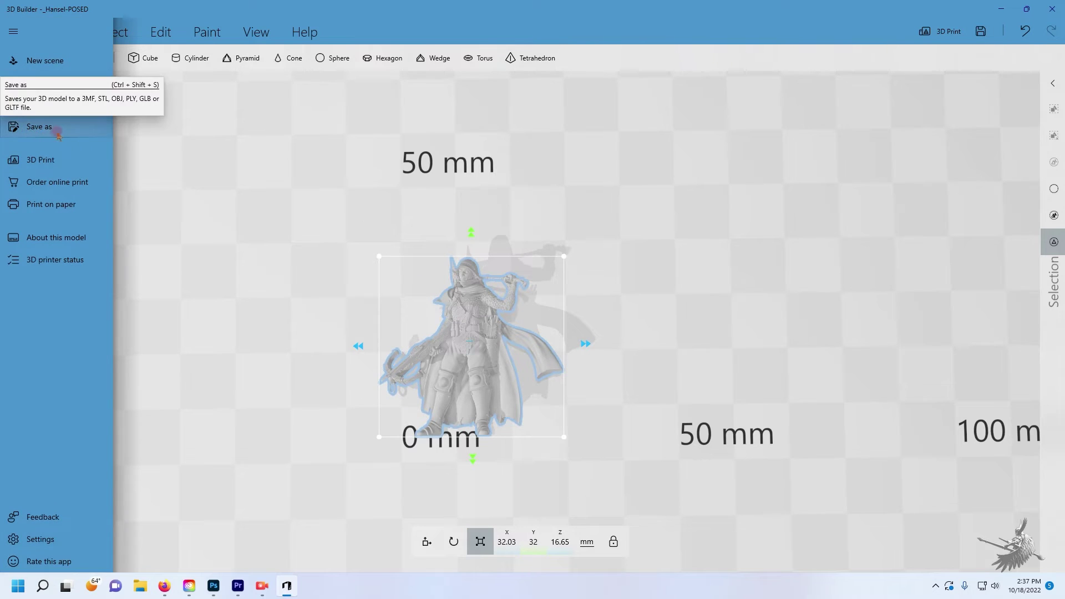
{"action": "left_click", "coordinate": [39, 127]}
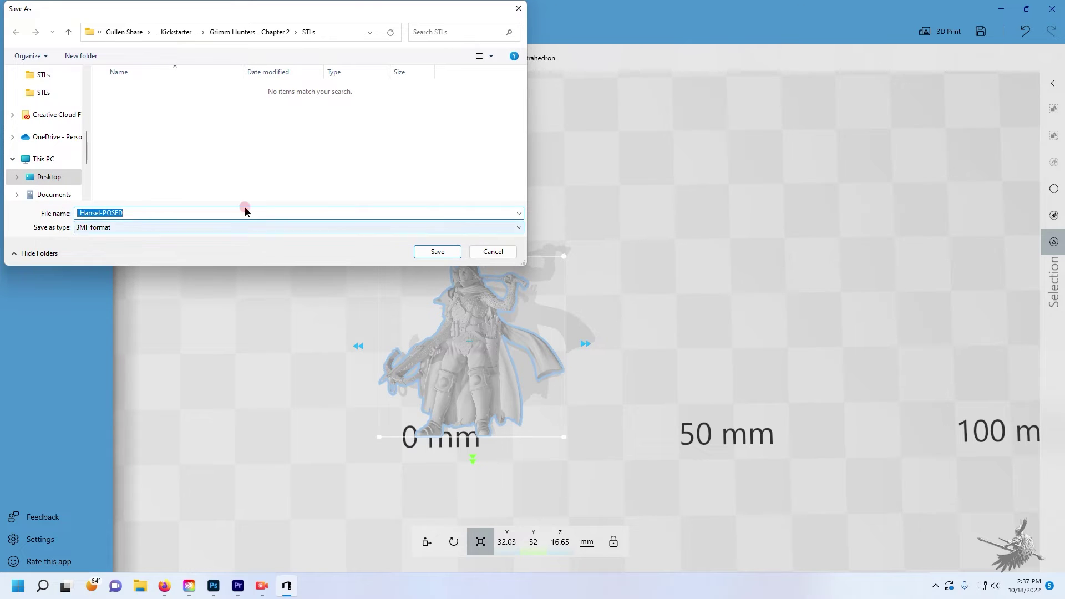
{"action": "left_click", "coordinate": [118, 229]}
{"action": "left_click", "coordinate": [111, 247]}
{"action": "double_click", "coordinate": [126, 213]}
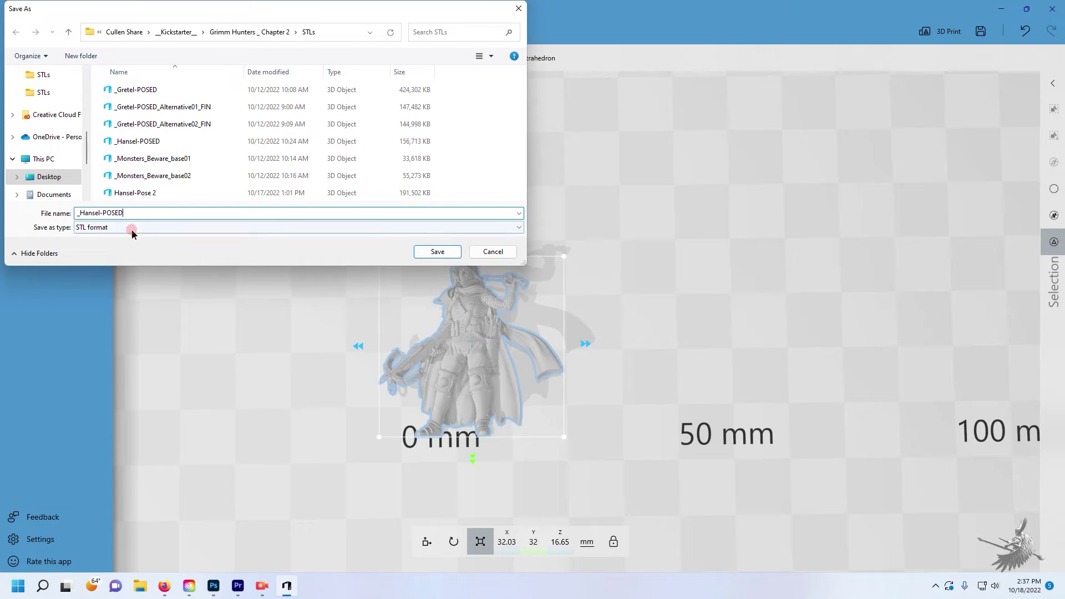
{"action": "left_click", "coordinate": [136, 229]}
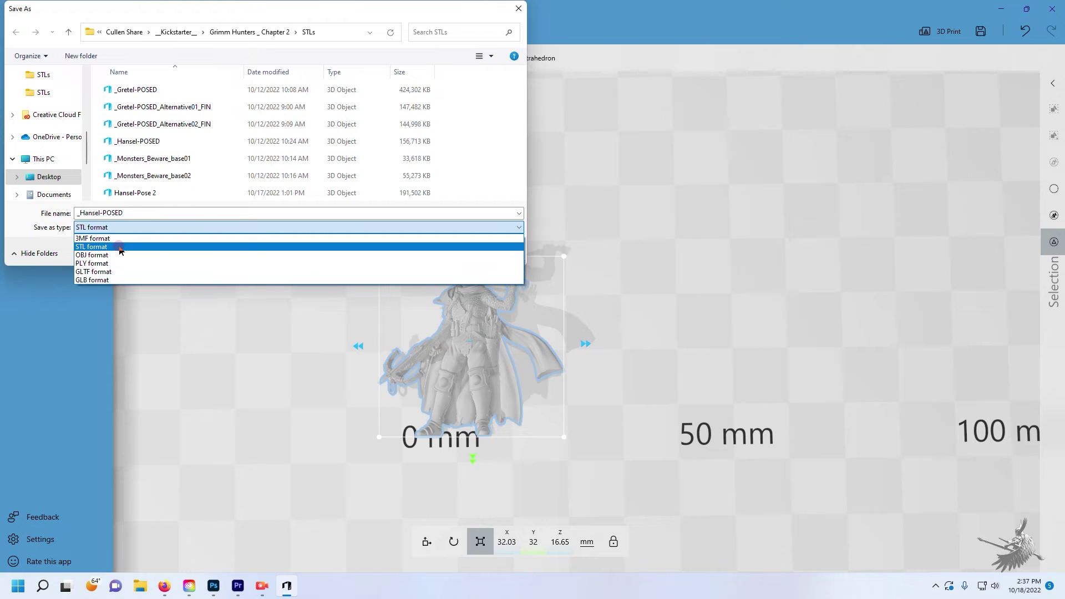
{"action": "left_click", "coordinate": [131, 214]}
{"action": "left_click", "coordinate": [127, 210]}
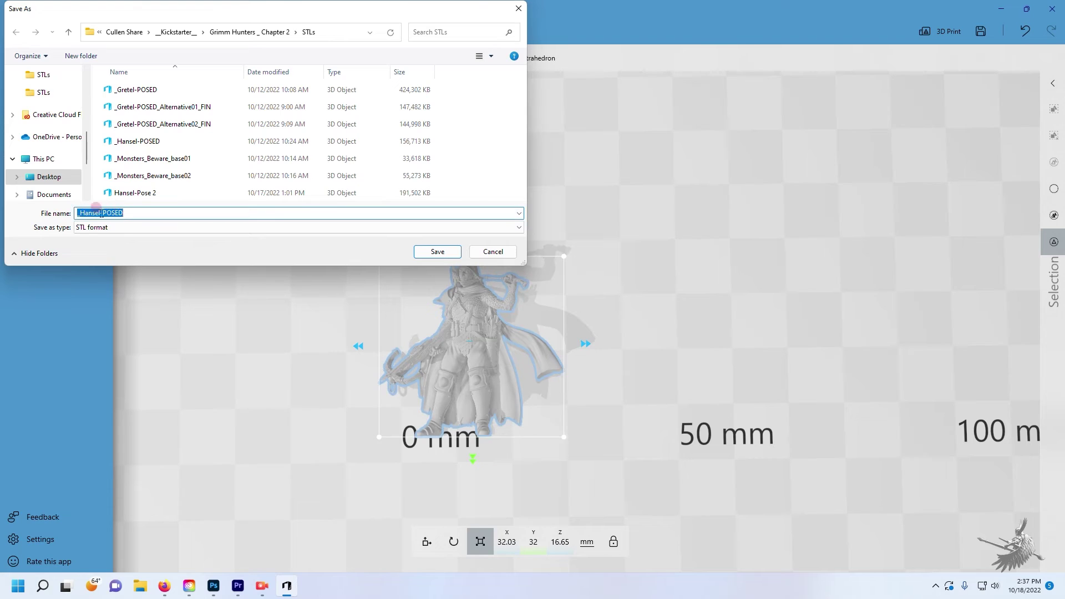
{"action": "left_click", "coordinate": [123, 213]}
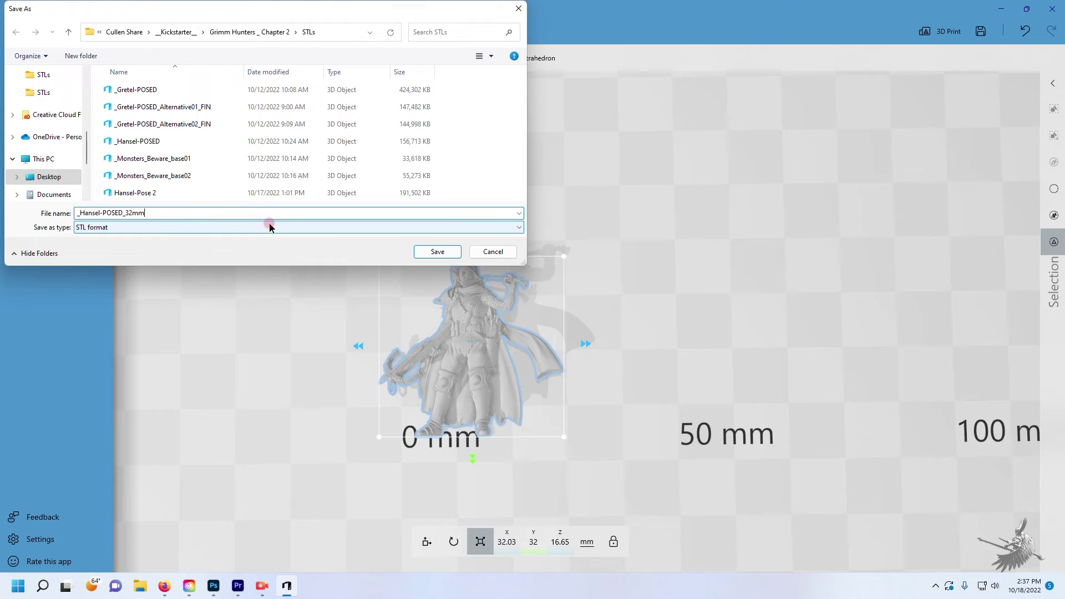
Save the STL file, accept the format warning, and close 3D Builder.
{"action": "left_click", "coordinate": [450, 252]}
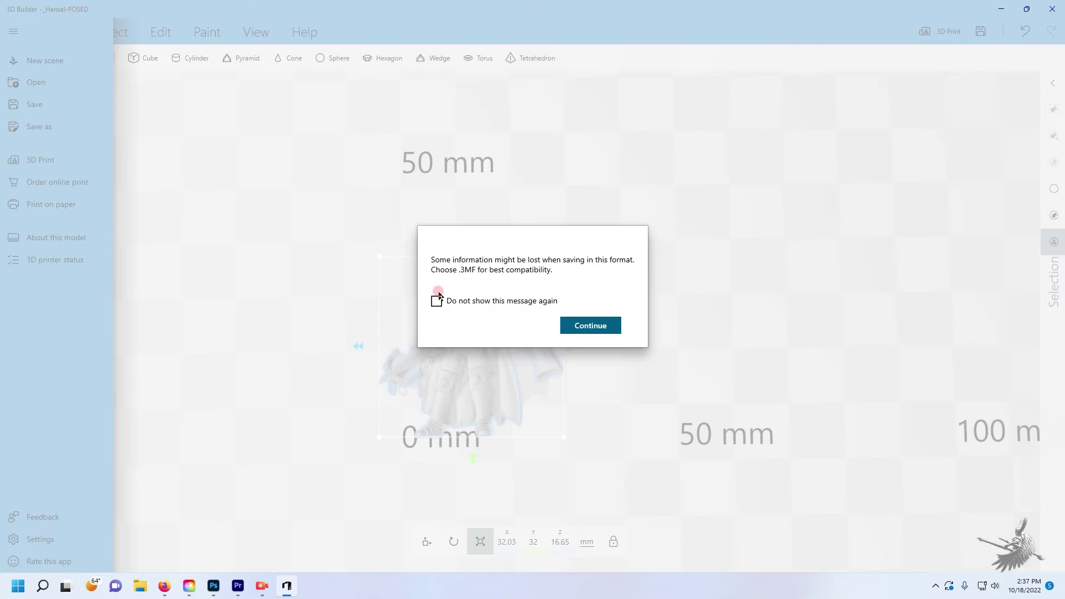
{"action": "left_click", "coordinate": [621, 325]}
{"action": "left_click", "coordinate": [609, 326]}
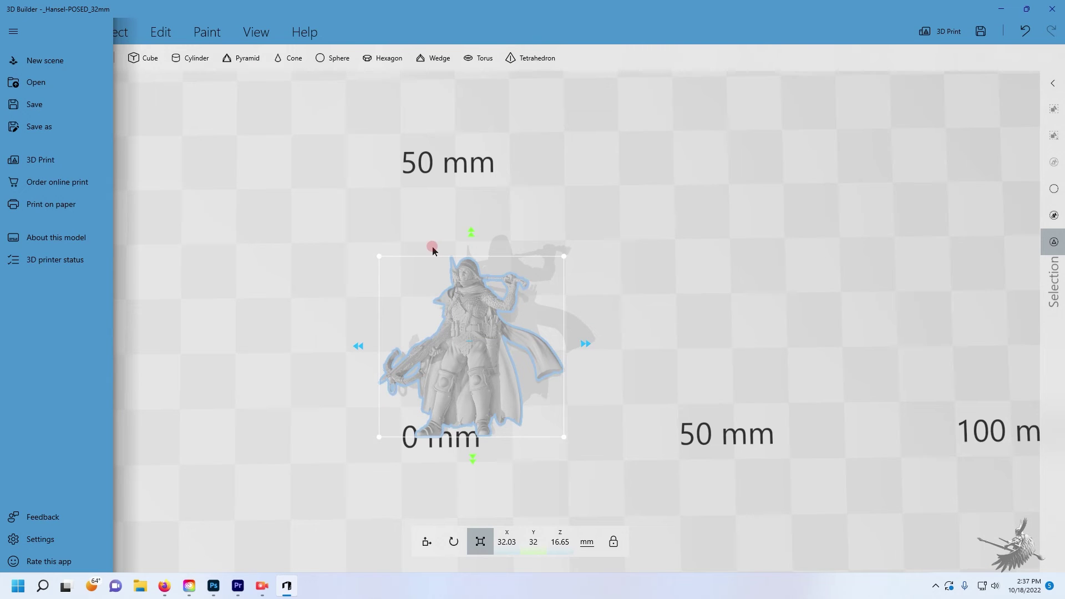
{"action": "left_click", "coordinate": [459, 318]}
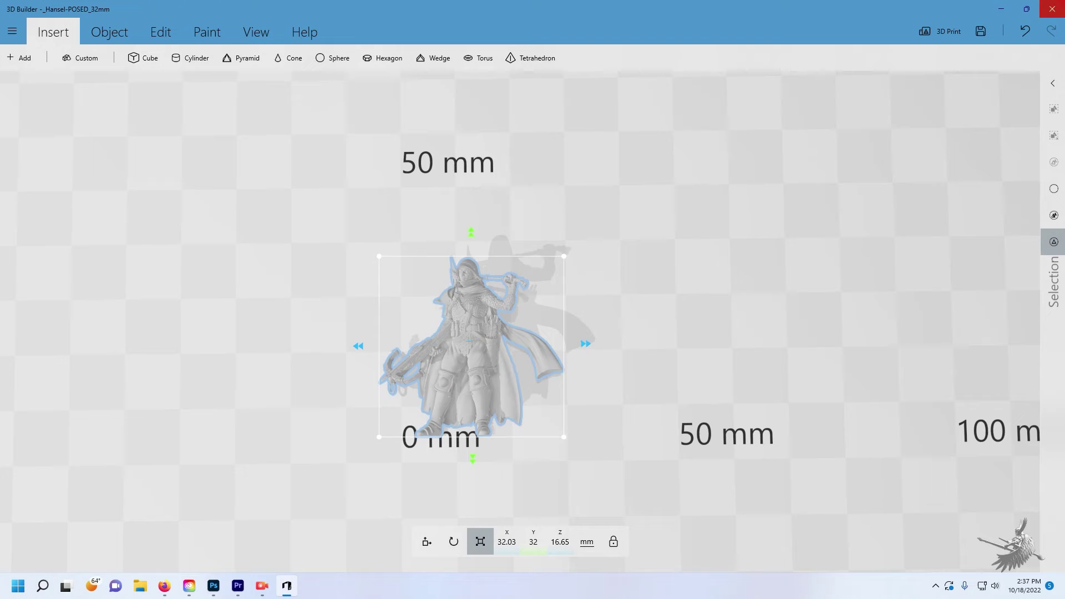
{"action": "left_click", "coordinate": [1052, 9]}
Launch CHITUBOX 64 from its desktop shortcut, tilt the view onto the empty plate, and open the file browser.
{"action": "left_click", "coordinate": [329, 259]}
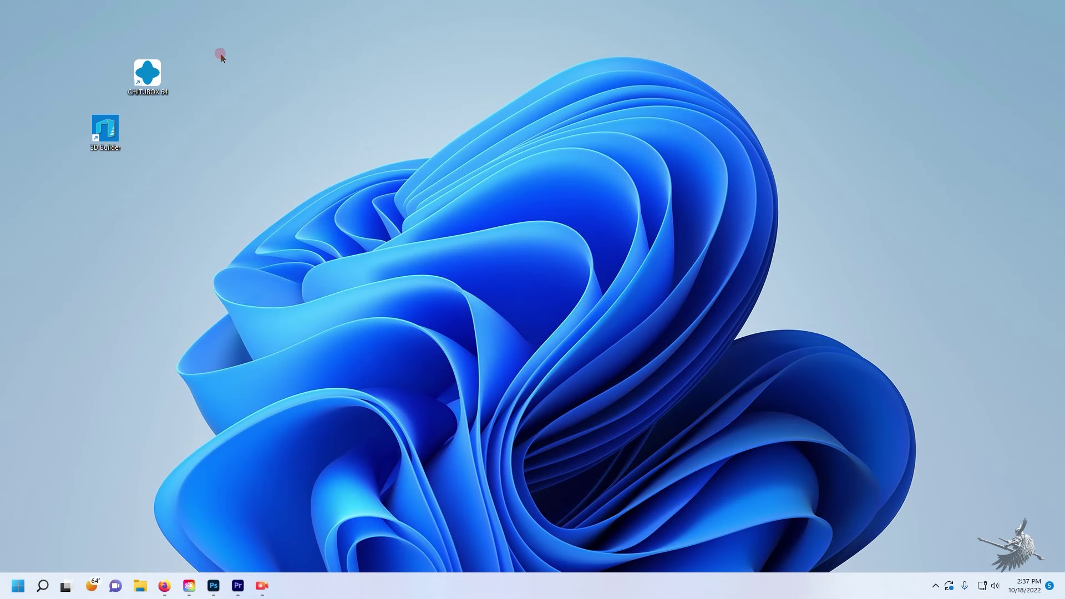
{"action": "left_click_drag", "start_coordinate": [154, 78], "coordinate": [207, 72]}
{"action": "left_click", "coordinate": [167, 103]}
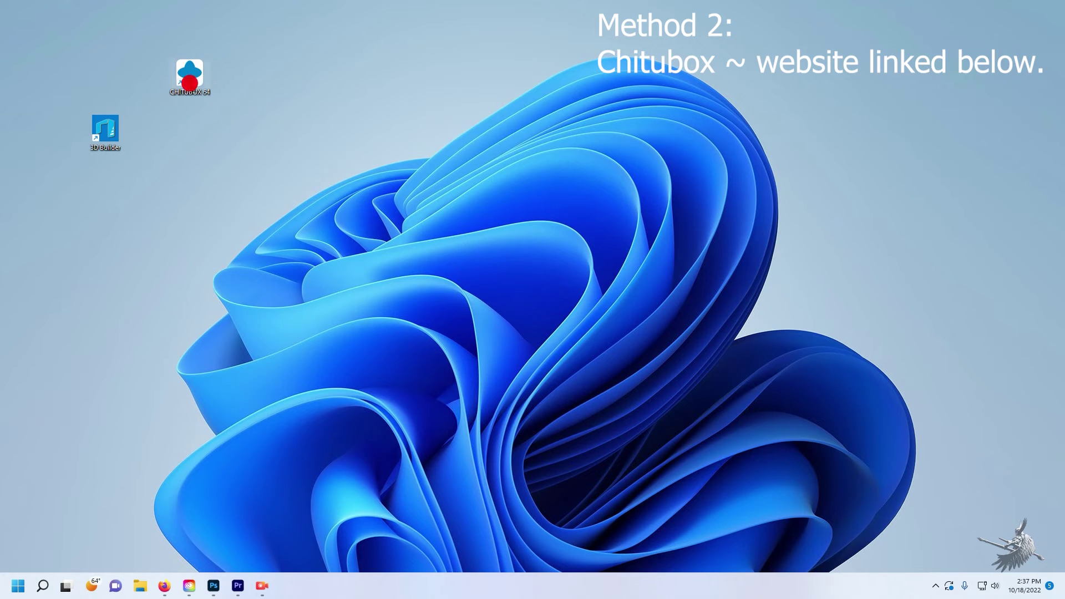
{"action": "left_click", "coordinate": [189, 73]}
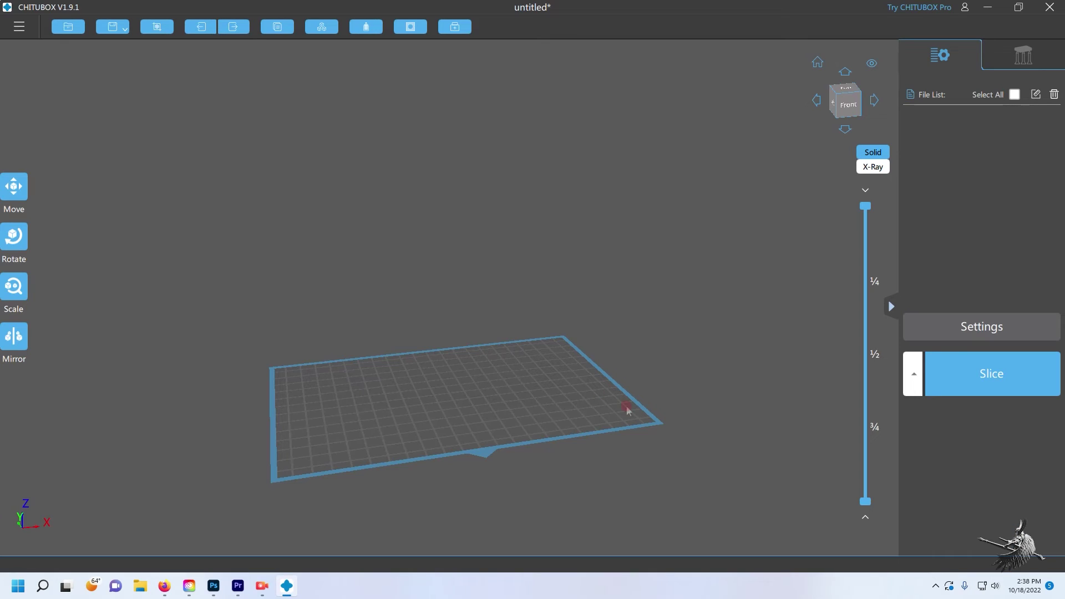
{"action": "left_click_drag", "start_coordinate": [686, 391], "coordinate": [674, 422]}
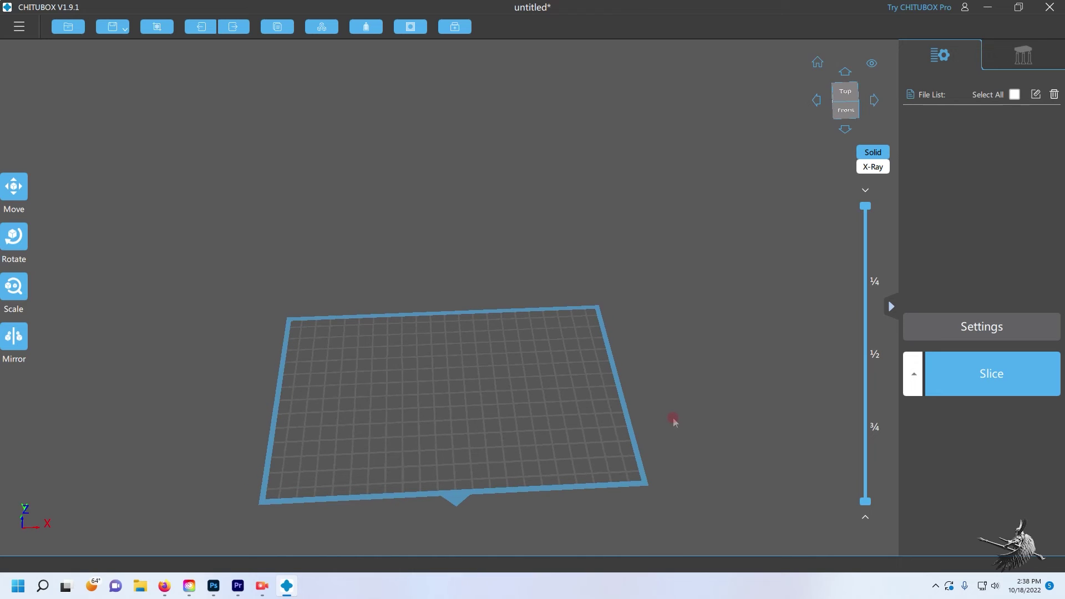
{"action": "left_click", "coordinate": [68, 27]}
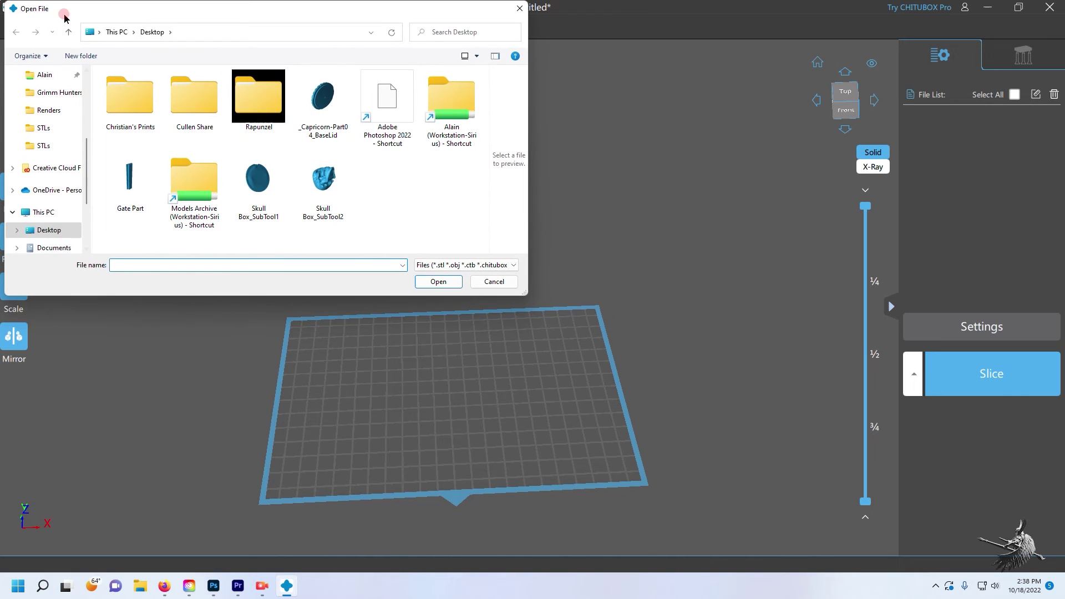
Browse to Grimm Hunters _ Chapter 2 > STLs and load _Hansel-POSED.stl onto the plate.
{"action": "left_click", "coordinate": [68, 93]}
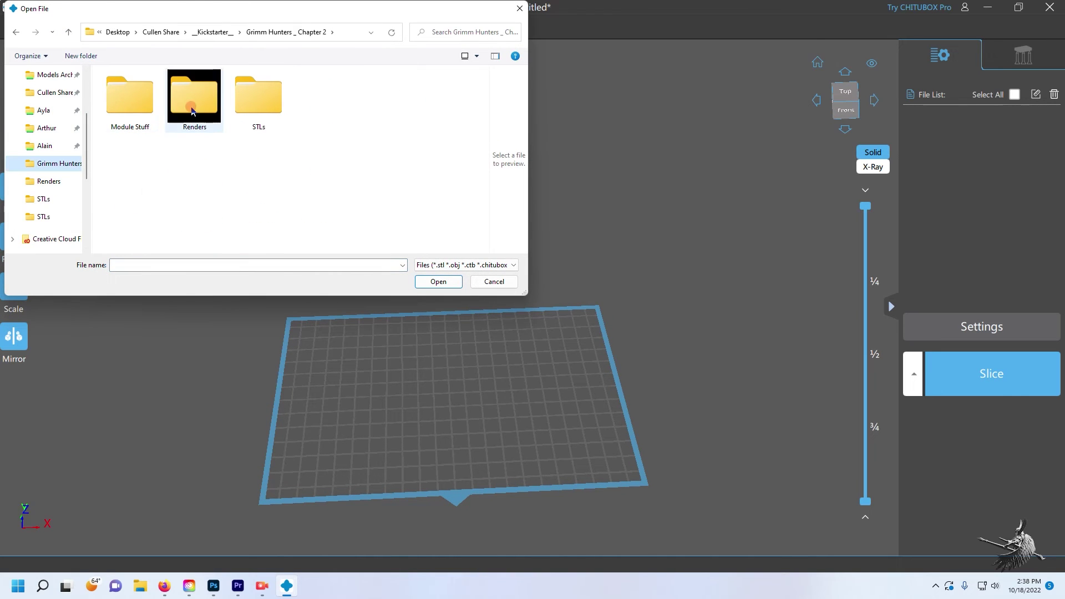
{"action": "double_click", "coordinate": [259, 100]}
{"action": "left_click", "coordinate": [172, 140]}
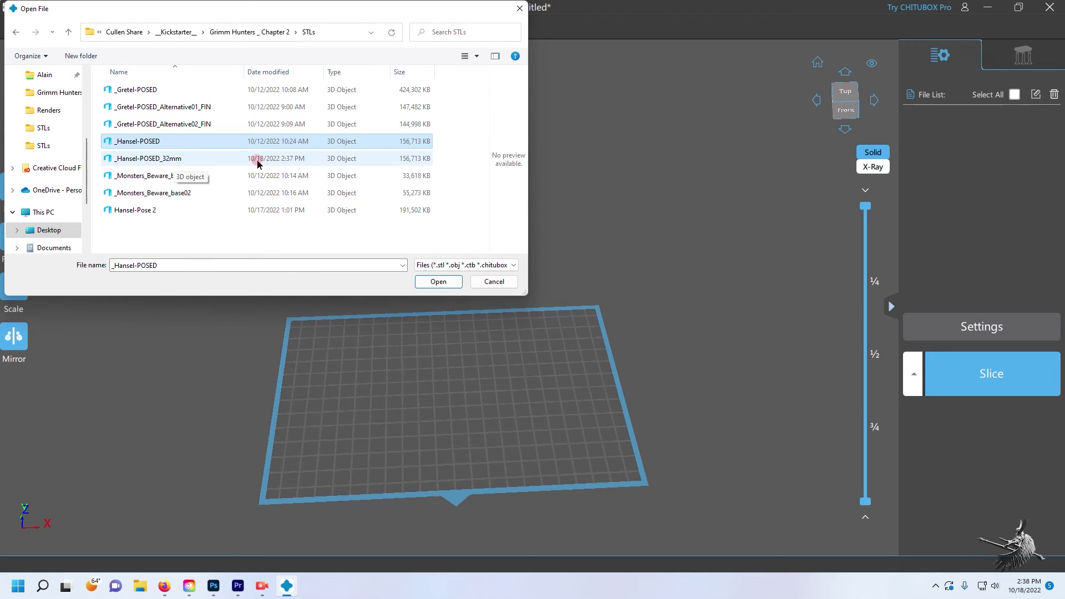
{"action": "double_click", "coordinate": [174, 142]}
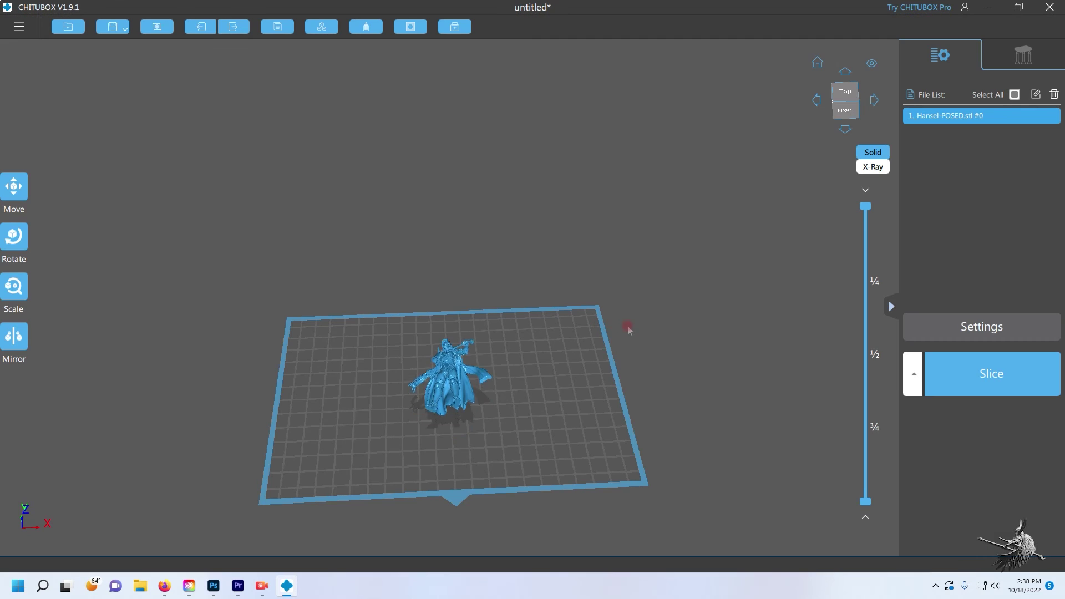
View the plate from above and scale the Hansel model to Y 32 mm, 69.73%.
{"action": "left_click_drag", "start_coordinate": [647, 337], "coordinate": [645, 376]}
{"action": "left_click", "coordinate": [17, 292]}
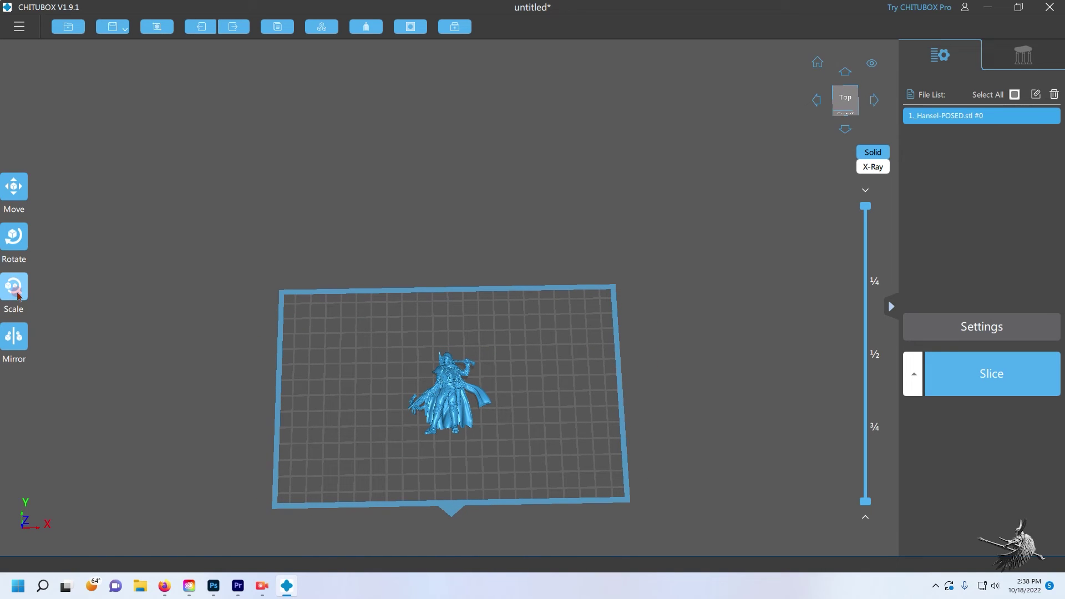
{"action": "left_click", "coordinate": [53, 307]}
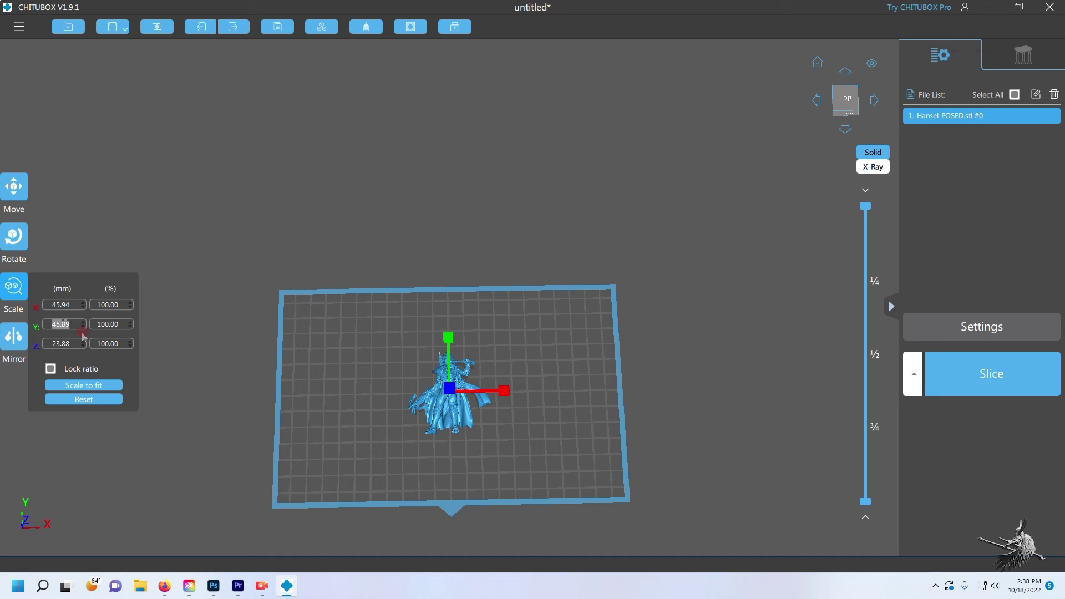
{"action": "type", "text": "32"}
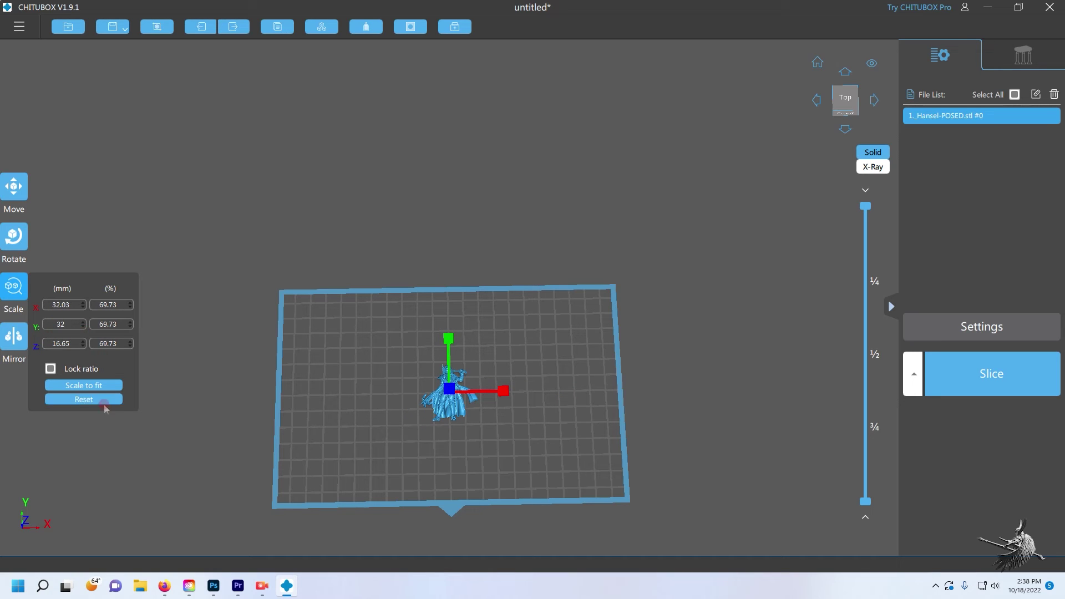
{"action": "left_click", "coordinate": [210, 349]}
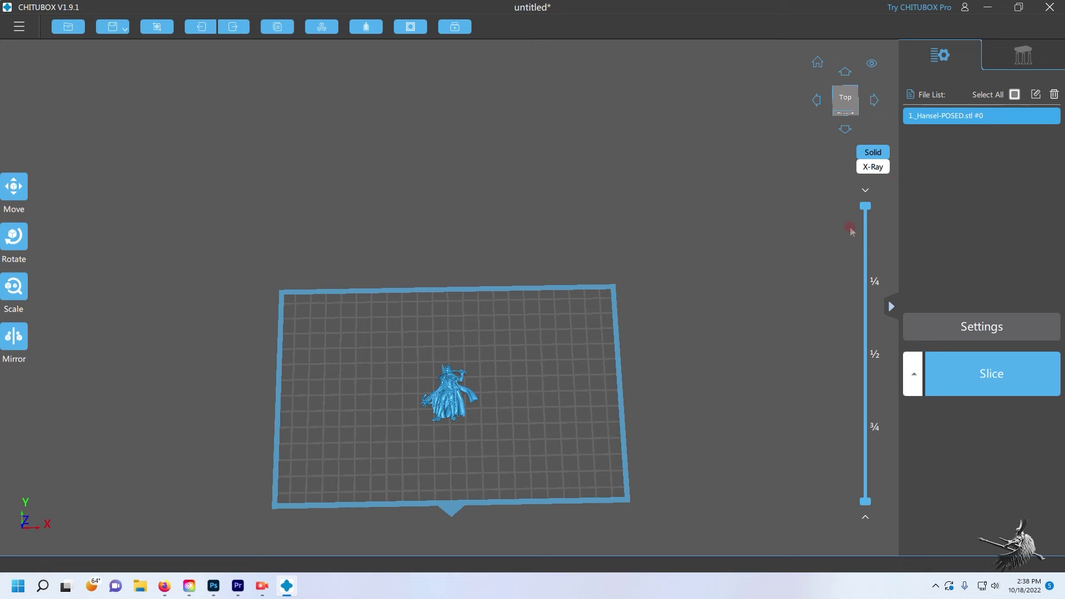
{"action": "left_click", "coordinate": [22, 32]}
Save the selected model as _Hansel-POSED_32mm(option2) STL in the STLs folder.
{"action": "left_click", "coordinate": [40, 133]}
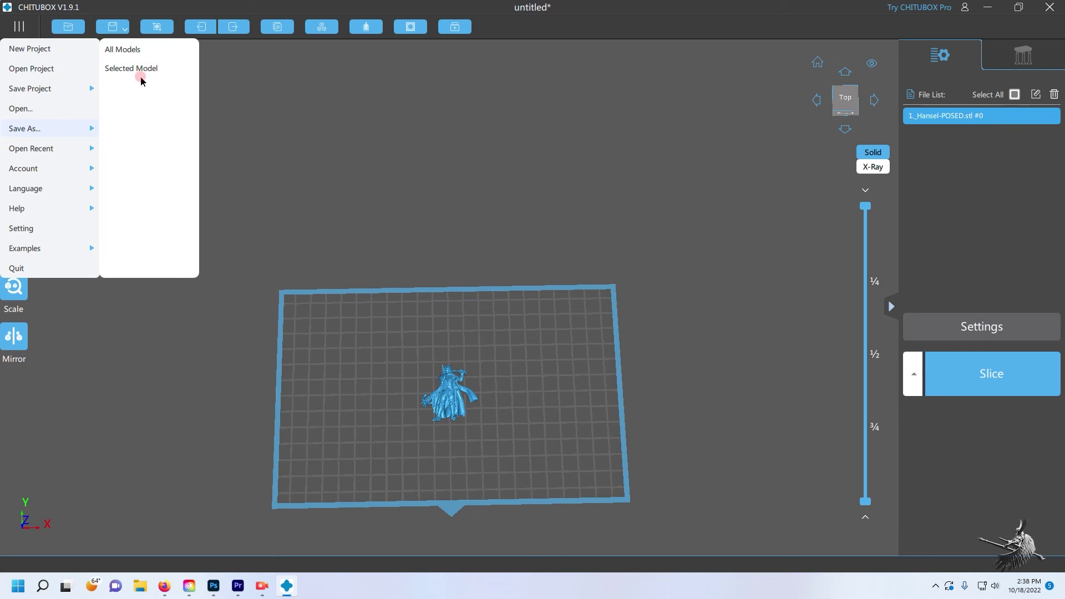
{"action": "left_click", "coordinate": [153, 68]}
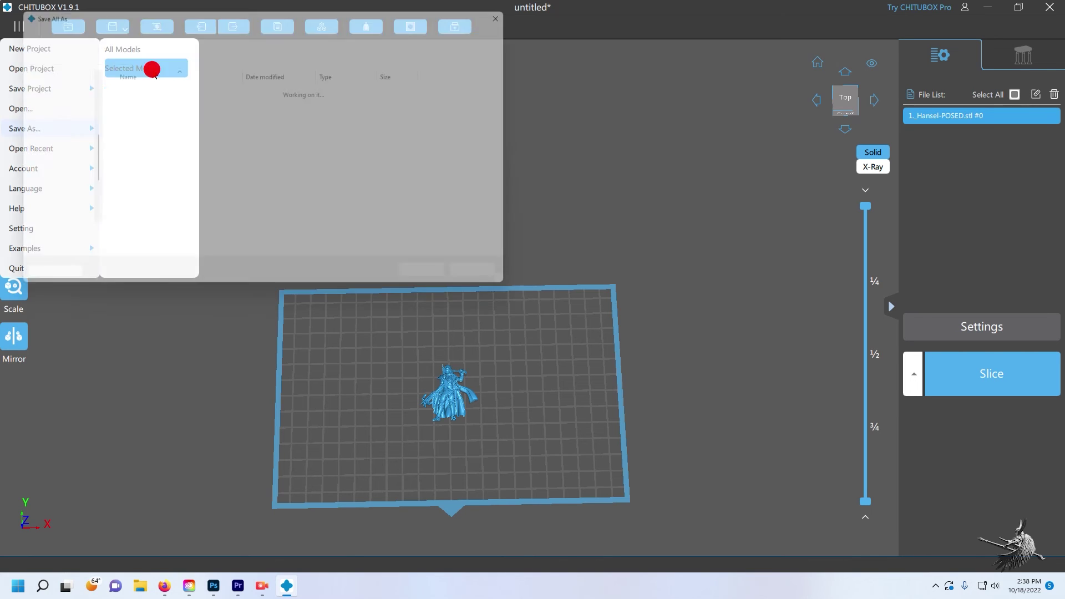
{"action": "left_click", "coordinate": [134, 242]}
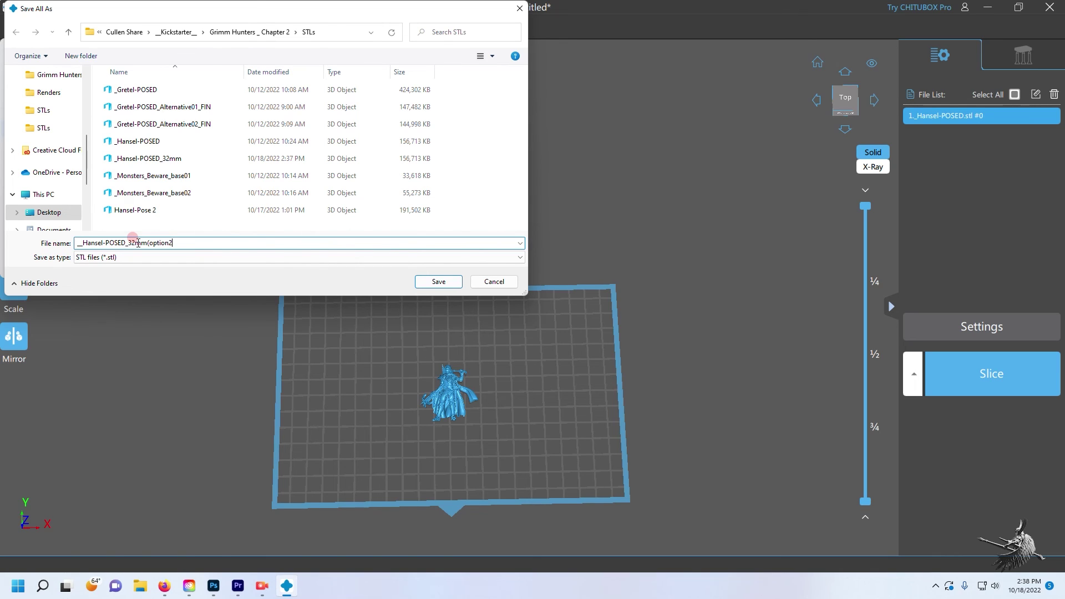
{"action": "left_click", "coordinate": [437, 281]}
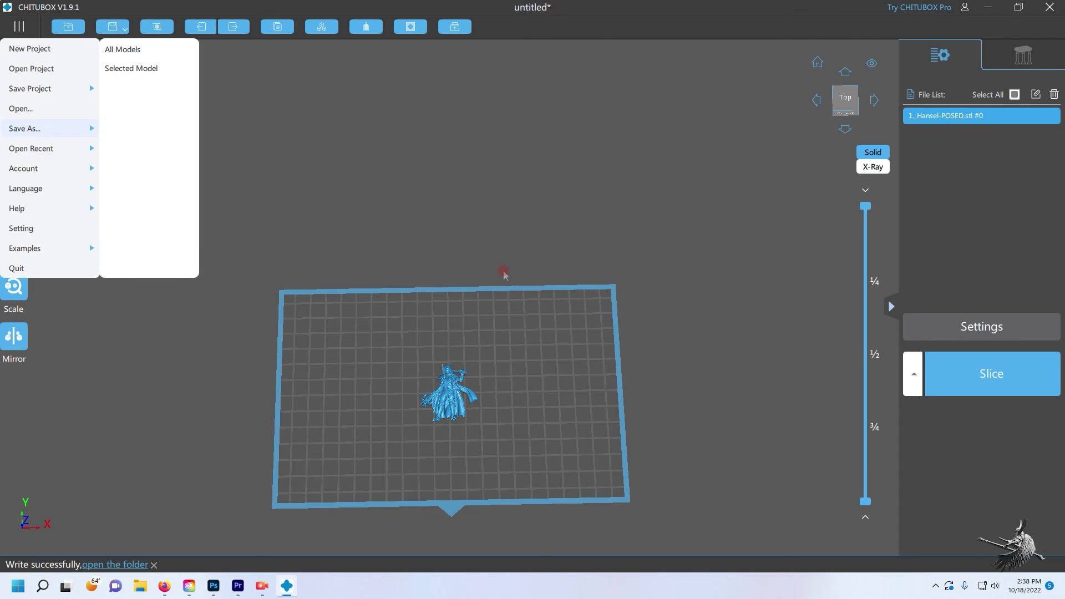
{"action": "left_click", "coordinate": [503, 274]}
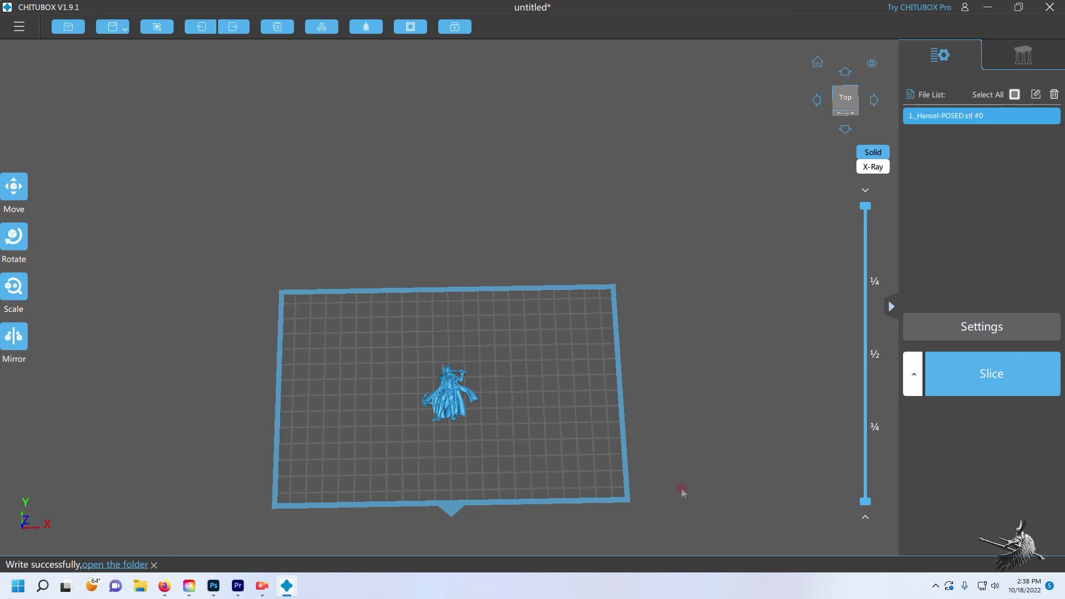
{"action": "right_click_drag", "start_coordinate": [683, 492], "coordinate": [689, 470]}
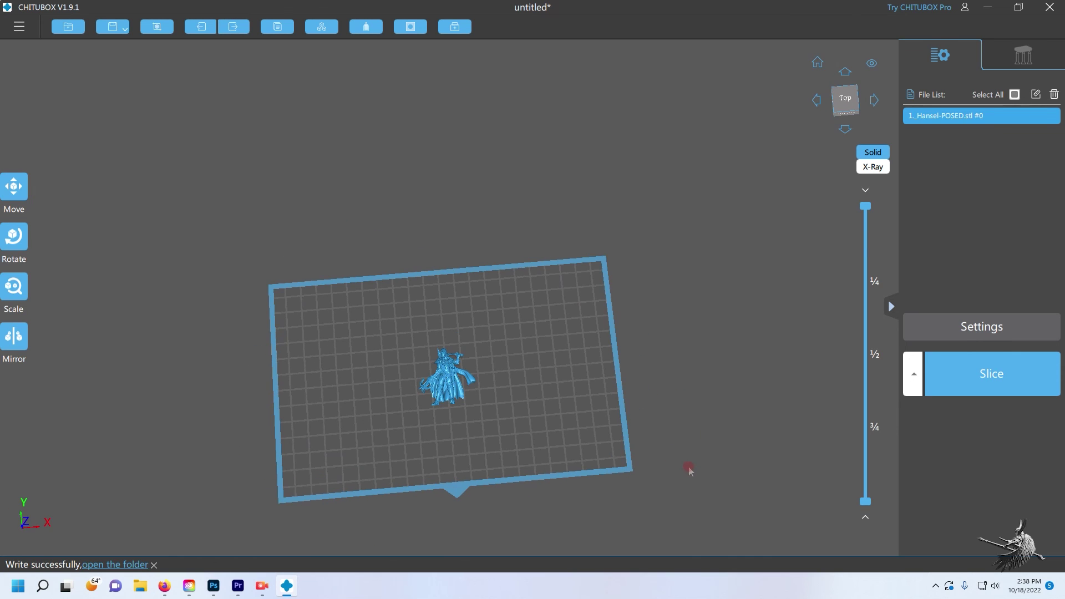
Load the original _Hansel-POSED STL from the STLs folder again beside the scaled figure.
{"action": "left_click", "coordinate": [68, 26]}
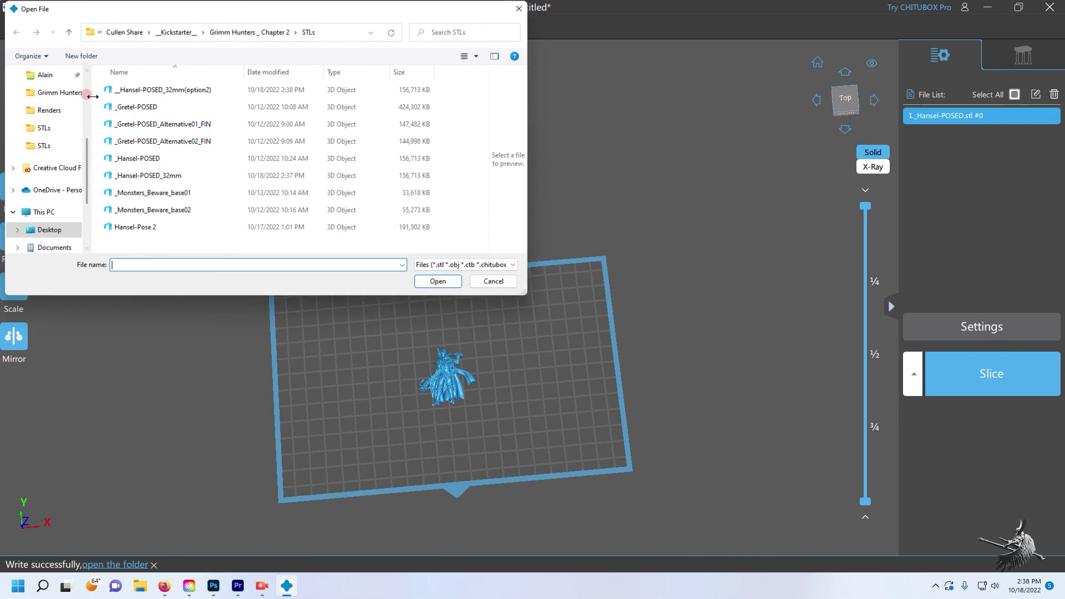
{"action": "left_click", "coordinate": [166, 162]}
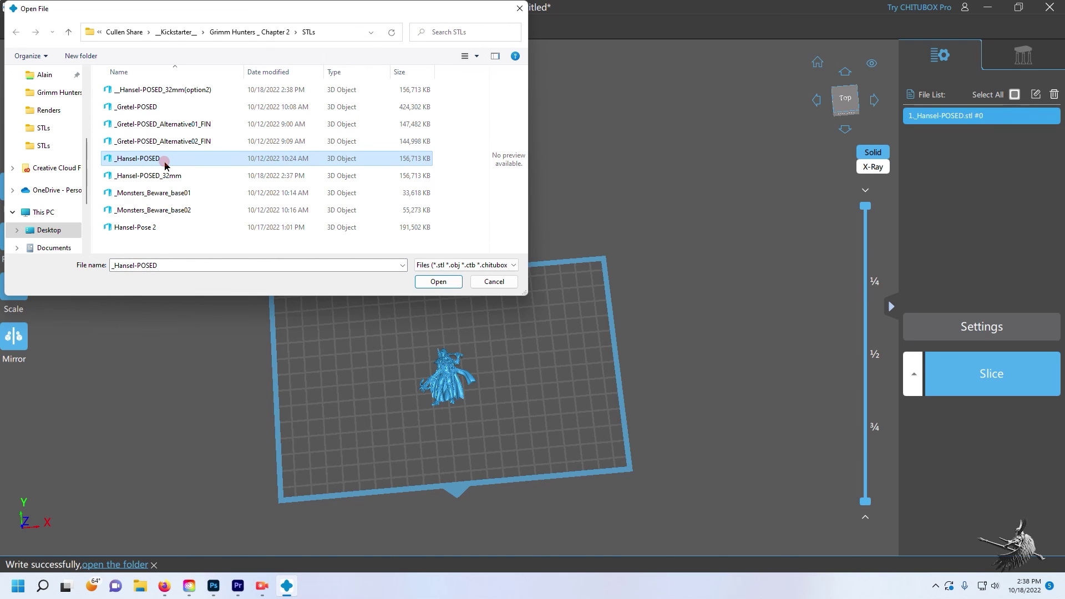
{"action": "double_click", "coordinate": [164, 162]}
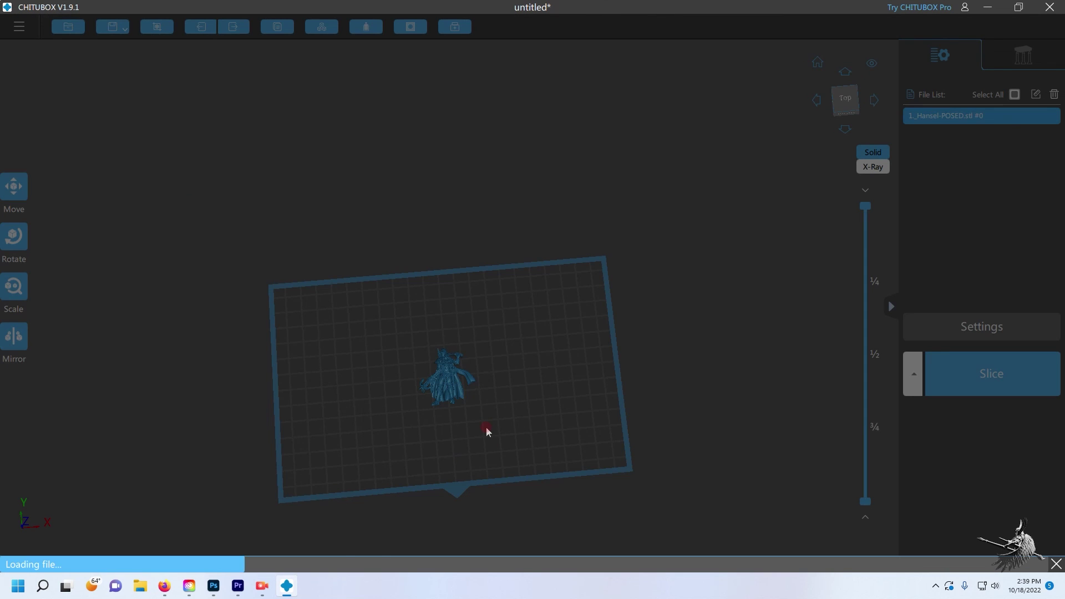